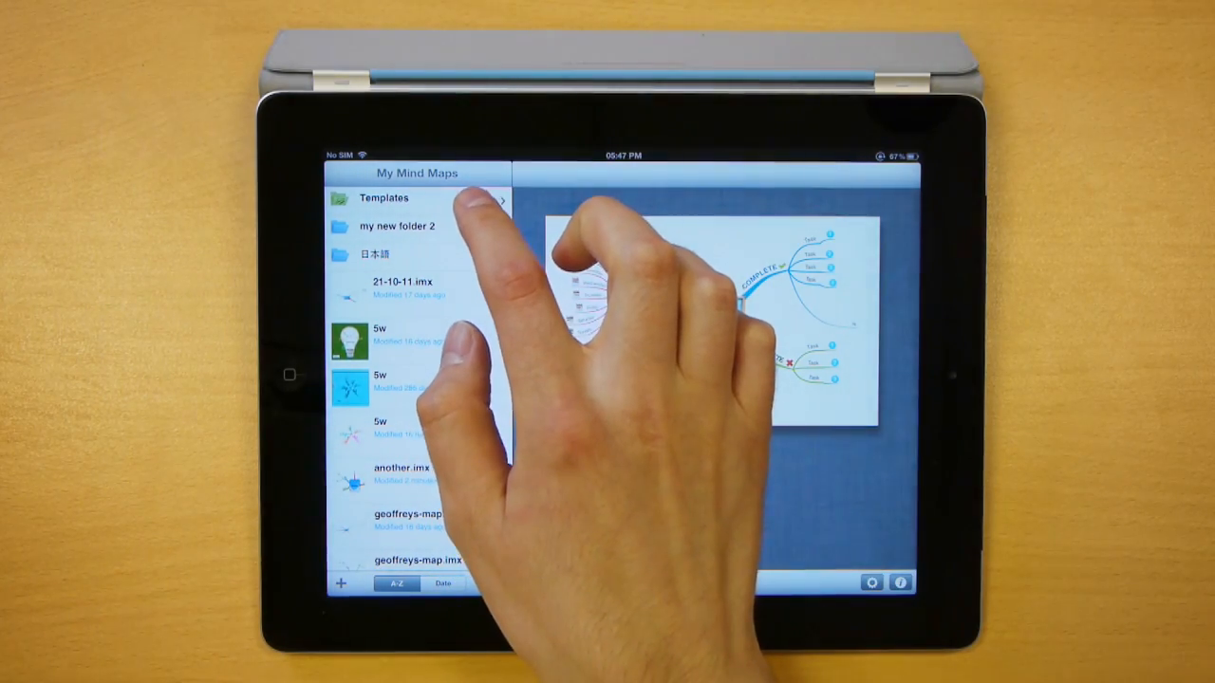
Step: Browse into Templates > Getting Started to list its four templates
click(474, 199)
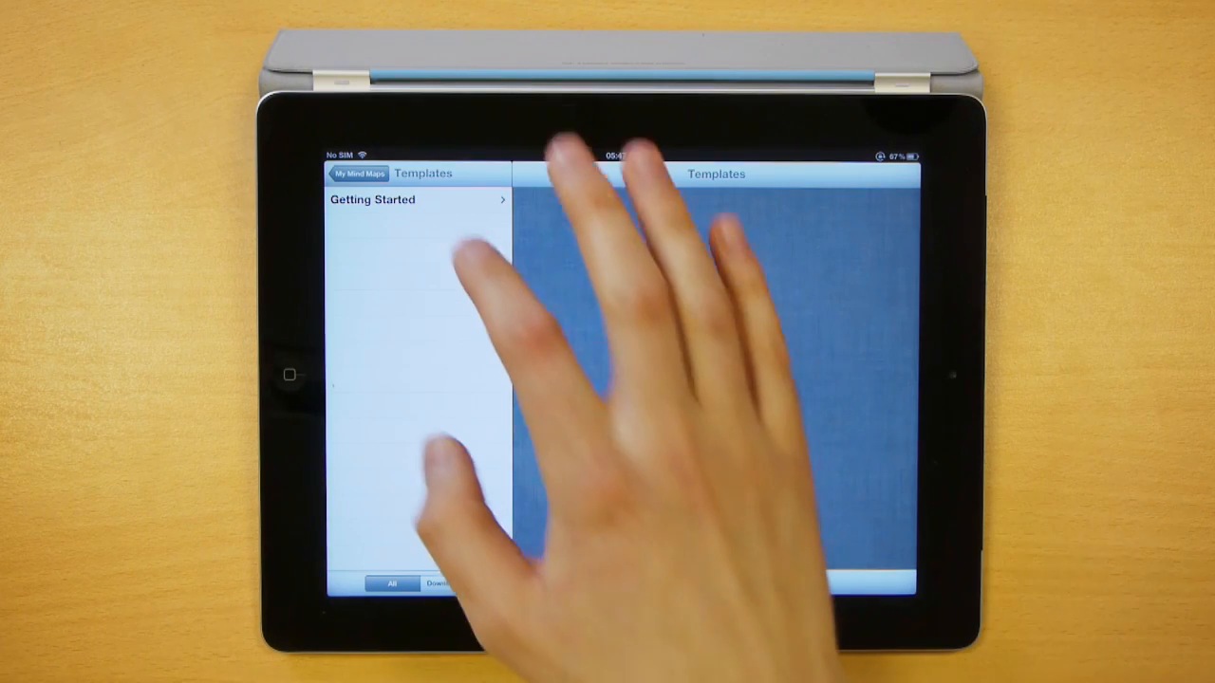
click(465, 199)
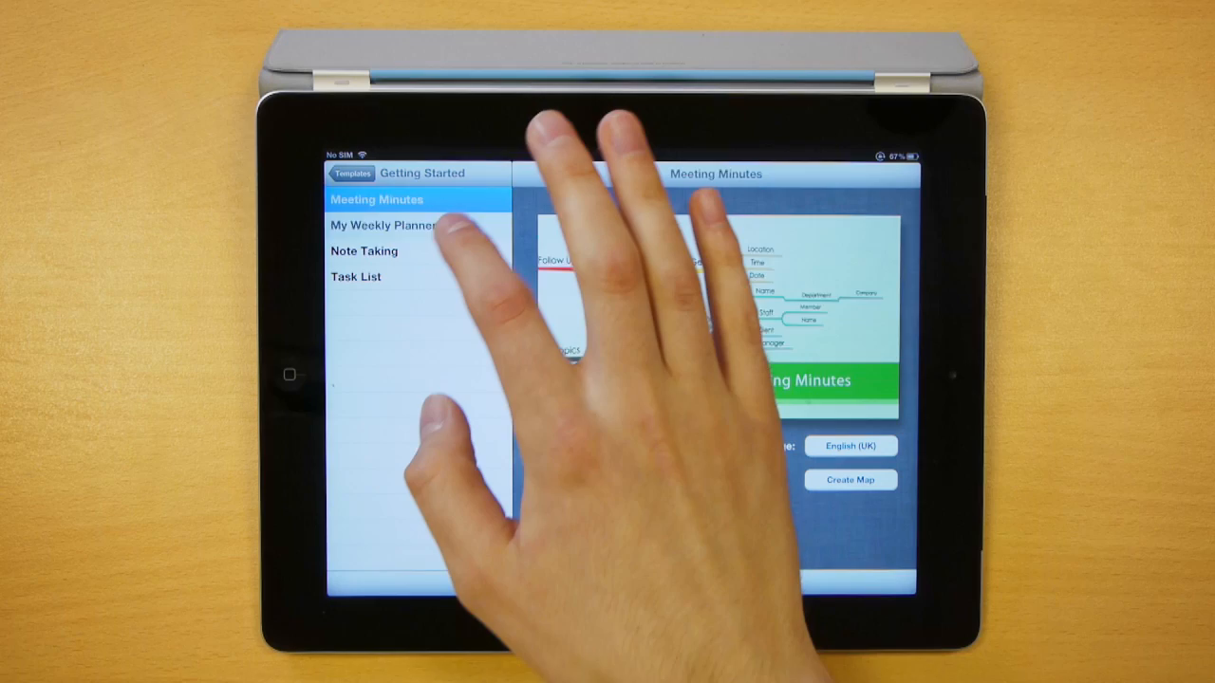
Step: Choose the Note Taking template with English (UK) language and start creating the map
click(384, 225)
click(356, 276)
click(380, 250)
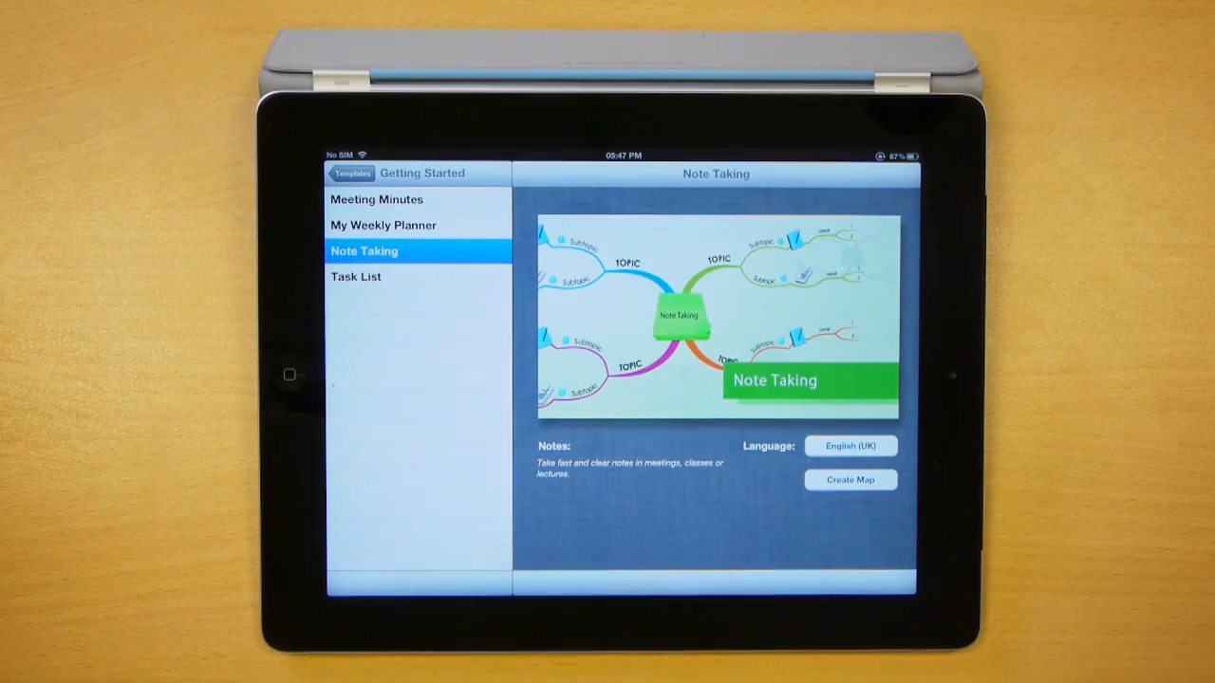
click(883, 446)
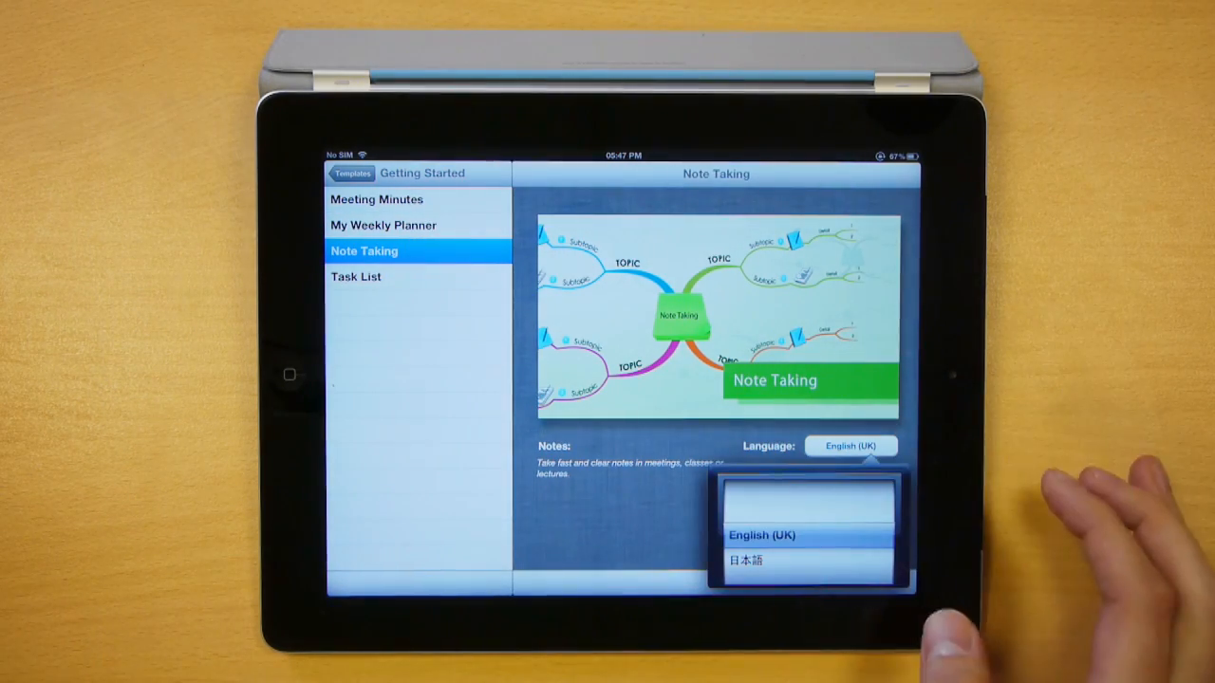
click(764, 535)
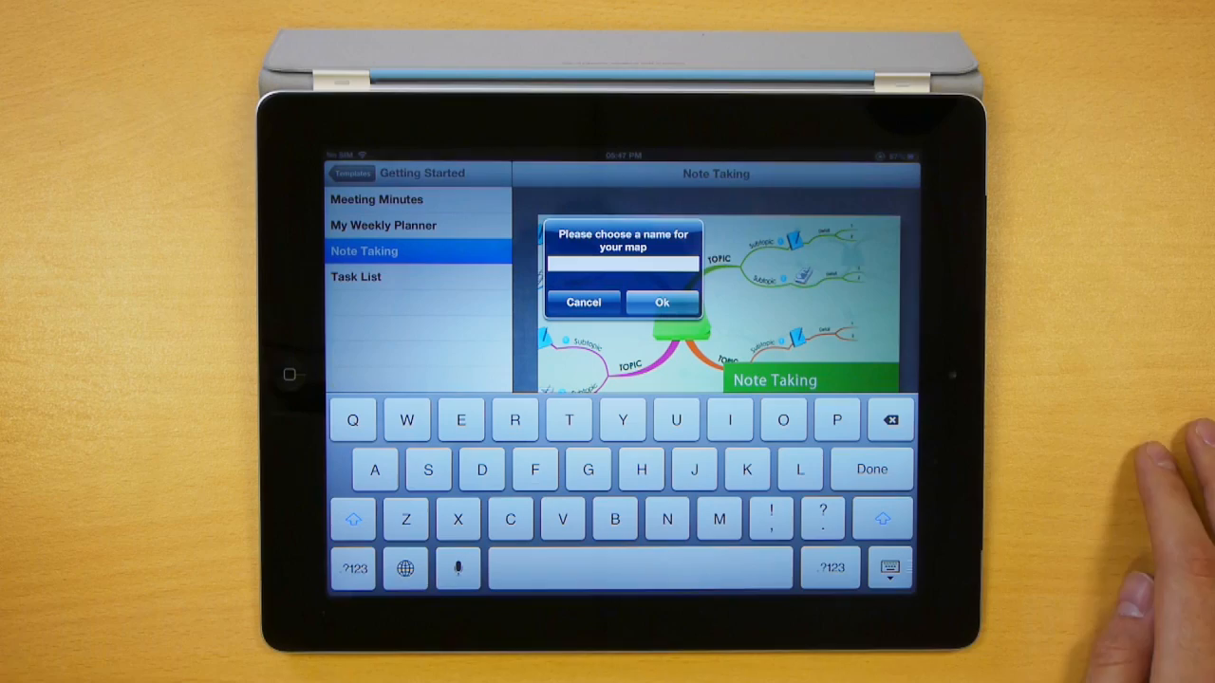
text(My )
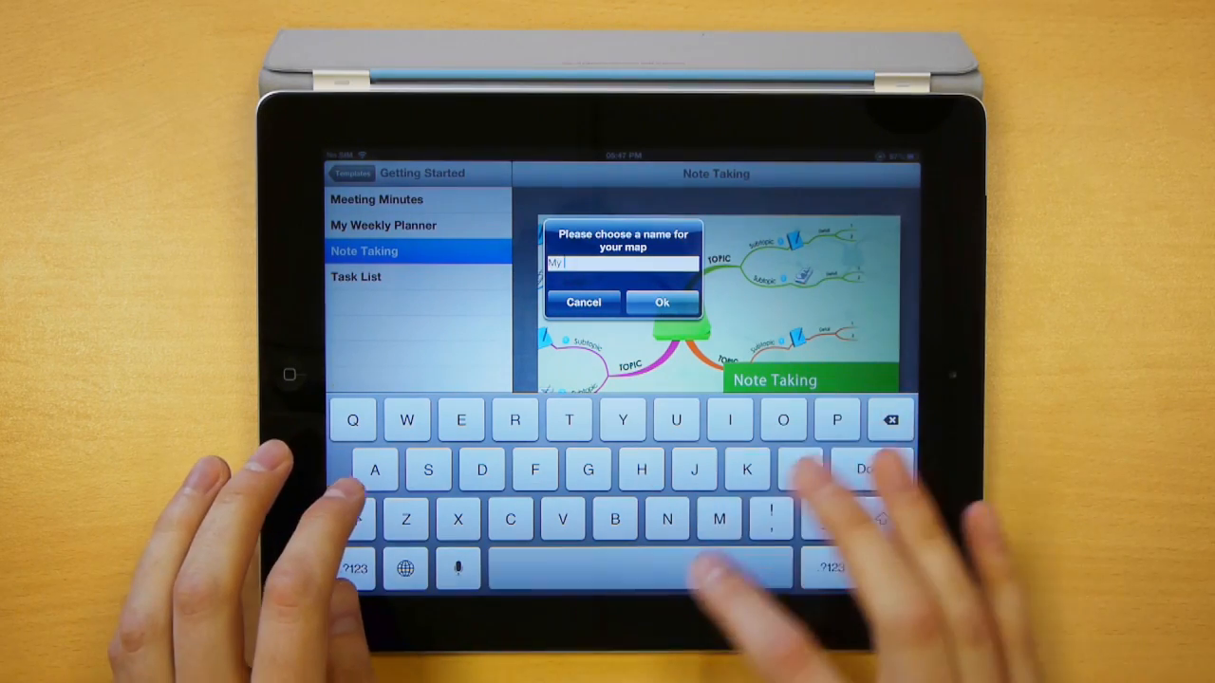
text(map)
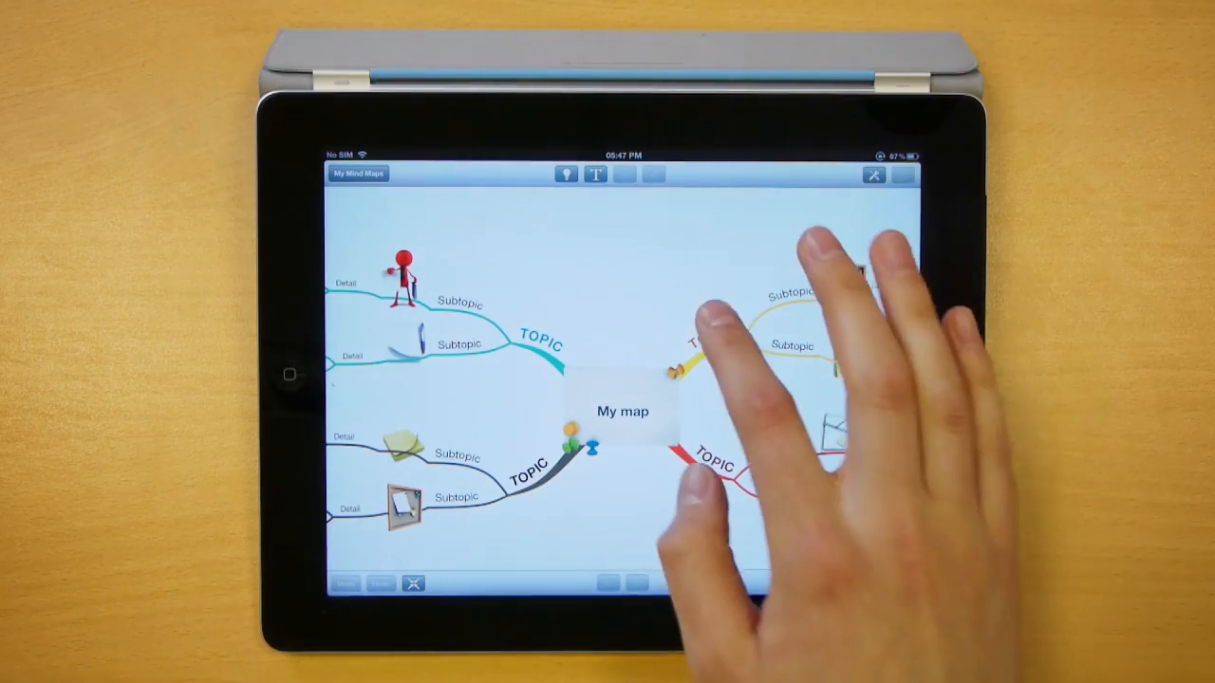
scroll(665, 379, up, 5)
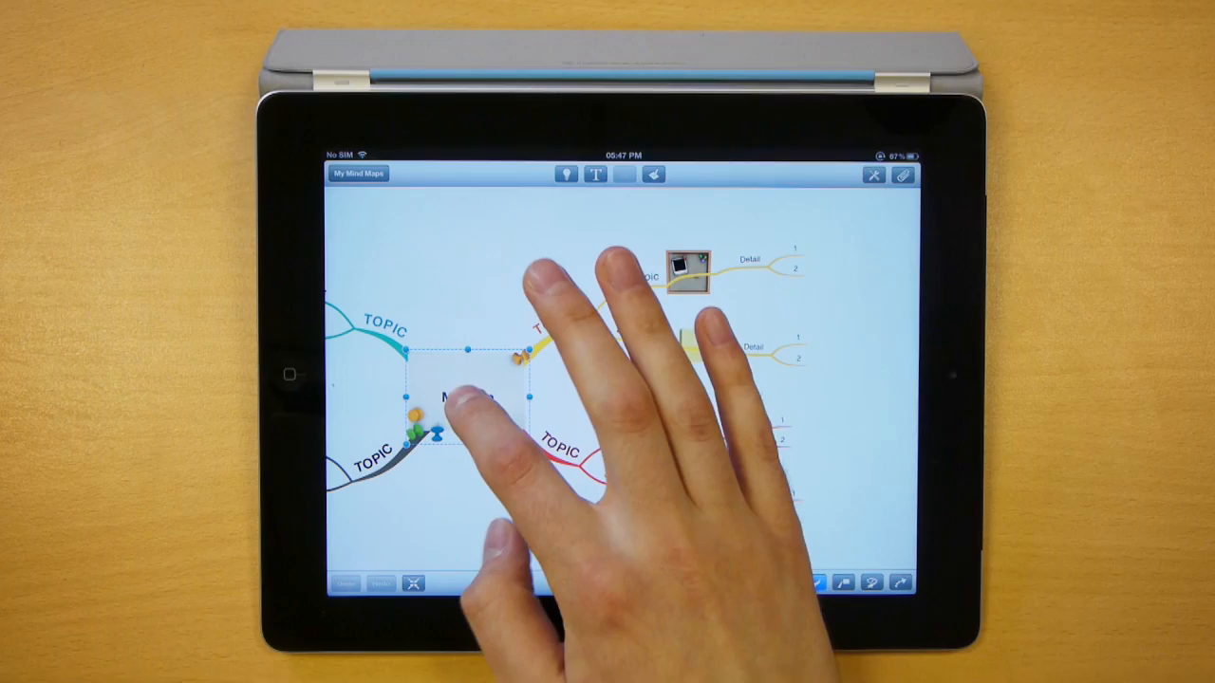
Step: Drag a new green branch out of the 'My map' central topic and finish its text
drag(468, 398, 541, 237)
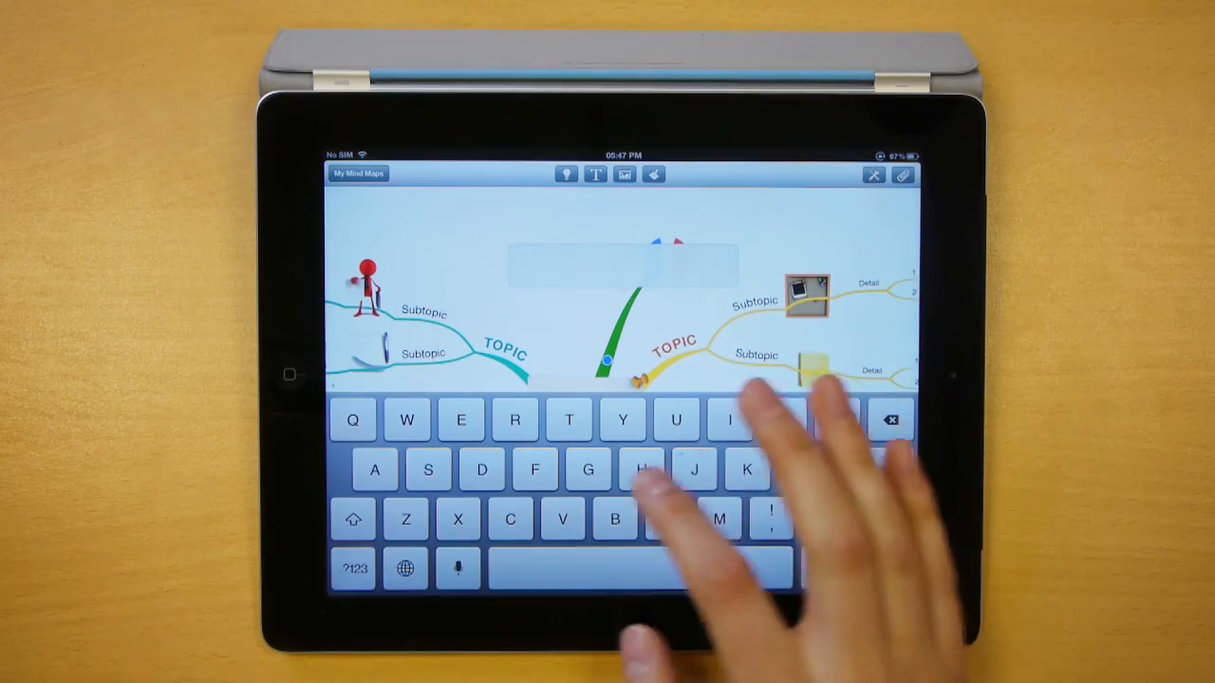
key(BackSpace)
key(Return)
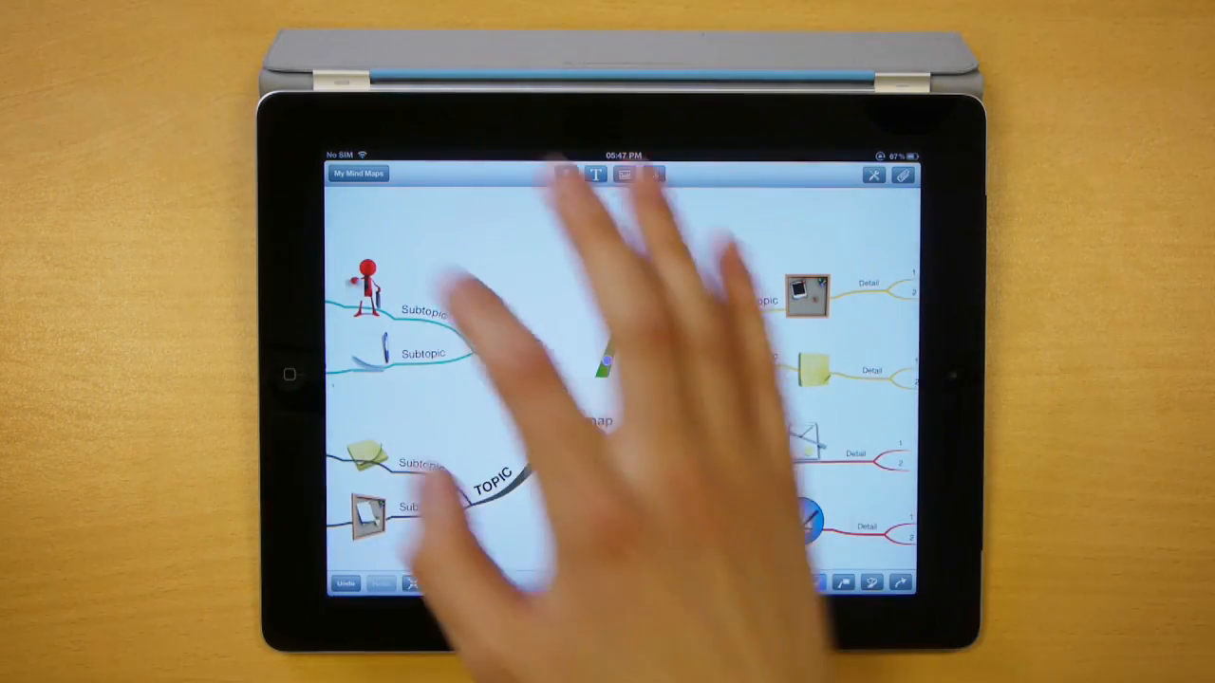